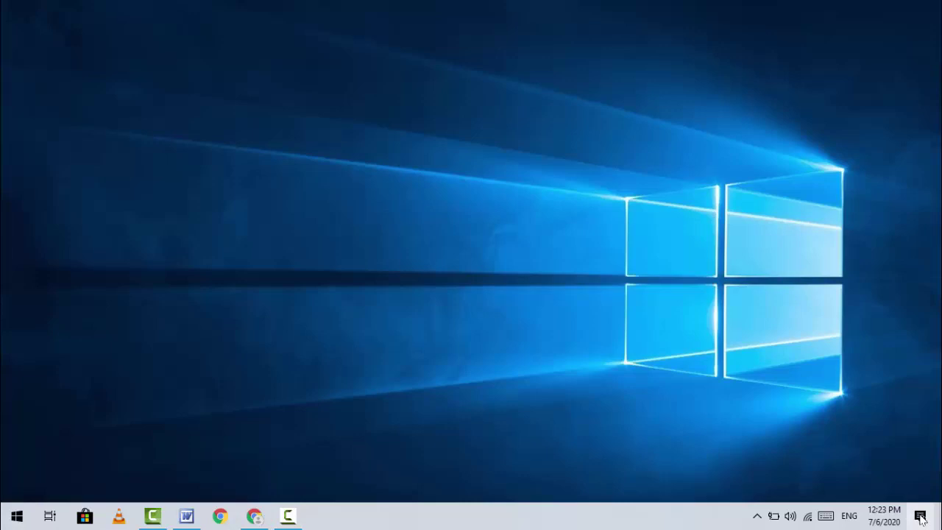
Step: Turn on Bluetooth from the Windows quick actions and close the action center
{"action": "left_click", "coordinate": [920, 517]}
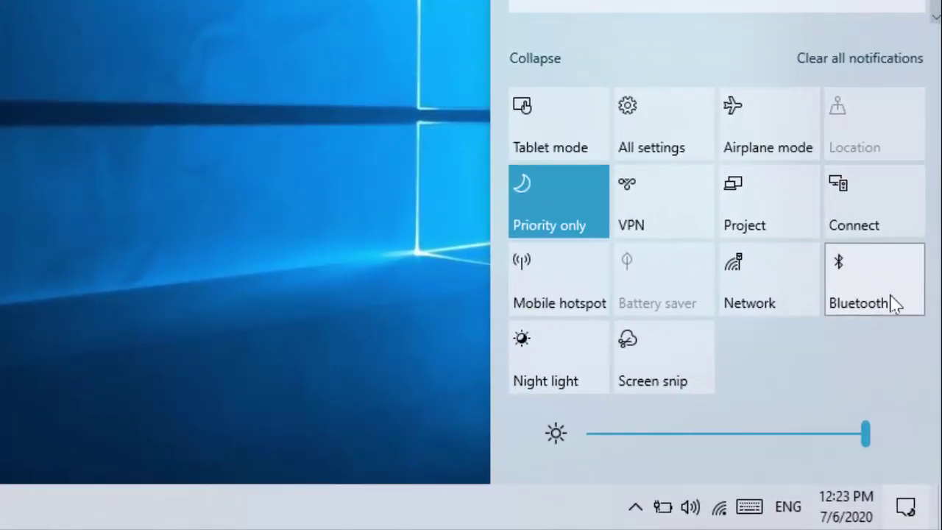
{"action": "left_click", "coordinate": [891, 301]}
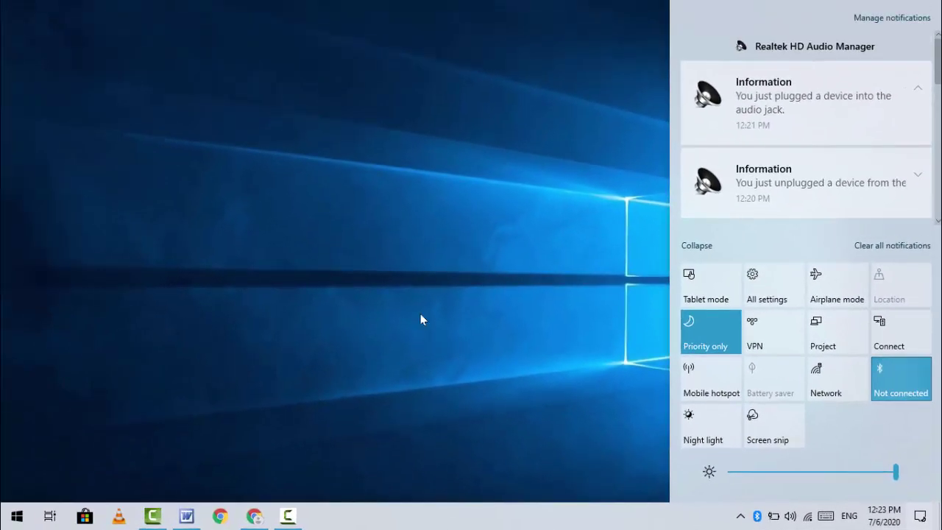
{"action": "left_click", "coordinate": [420, 319]}
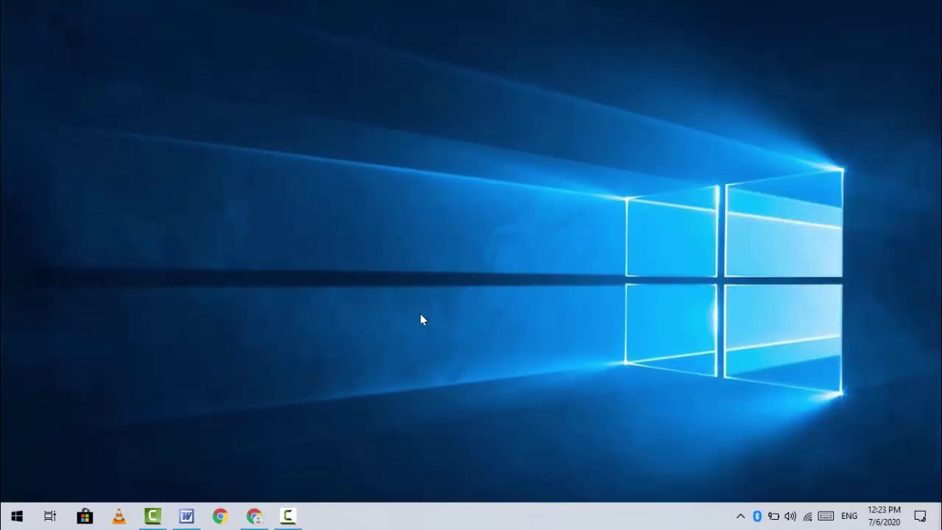
Step: Check the wireless display and audio devices available to connect, including the BT-X6U headset, and dismiss the list
{"action": "key", "text": "super+k"}
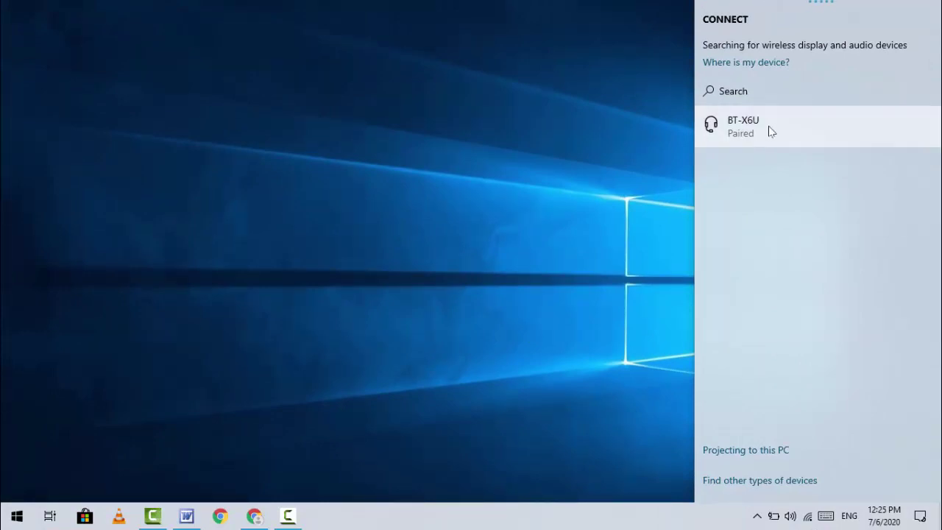
{"action": "left_click", "coordinate": [655, 129]}
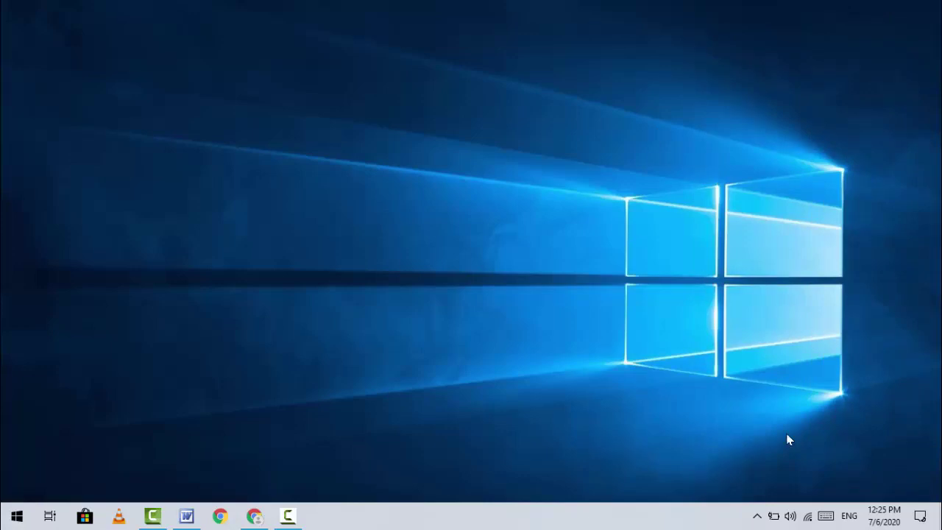
Step: Turn off Bluetooth from the Windows quick actions and close the action center
{"action": "left_click", "coordinate": [920, 515]}
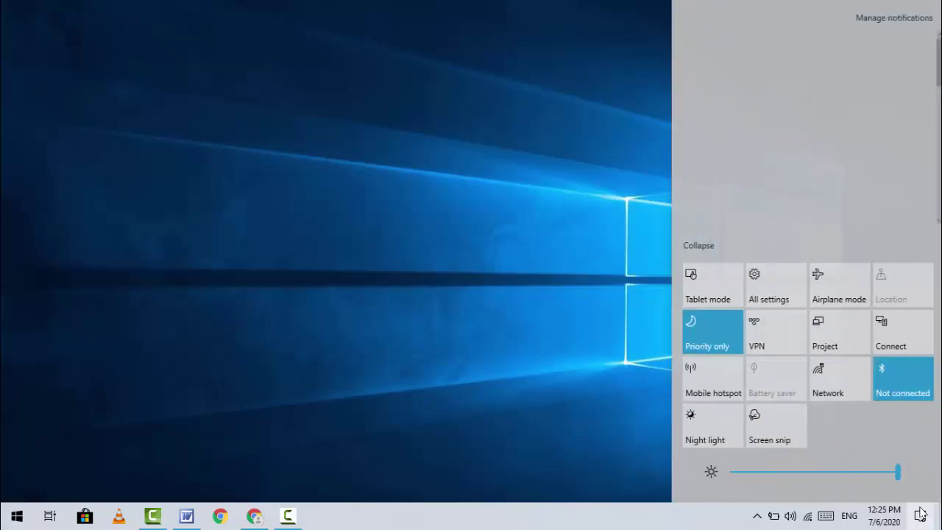
{"action": "left_click", "coordinate": [916, 390]}
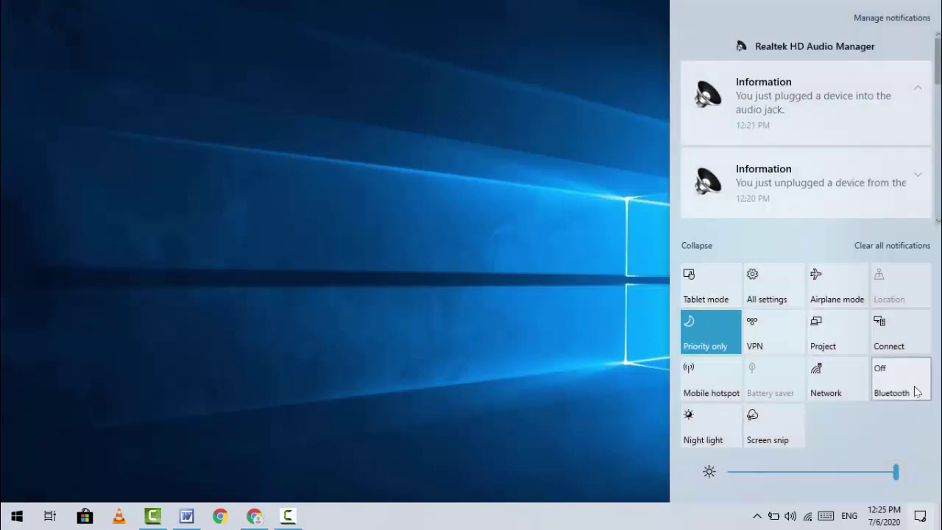
{"action": "left_click", "coordinate": [579, 278]}
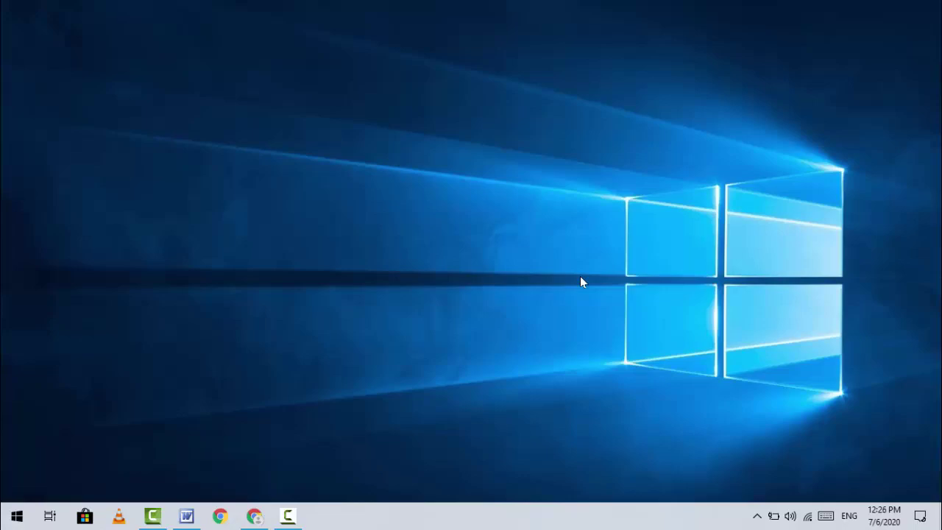
Step: Run the Bluetooth troubleshooter from the Update & Security settings, and close the troubleshooter window
{"action": "key", "text": "super+i"}
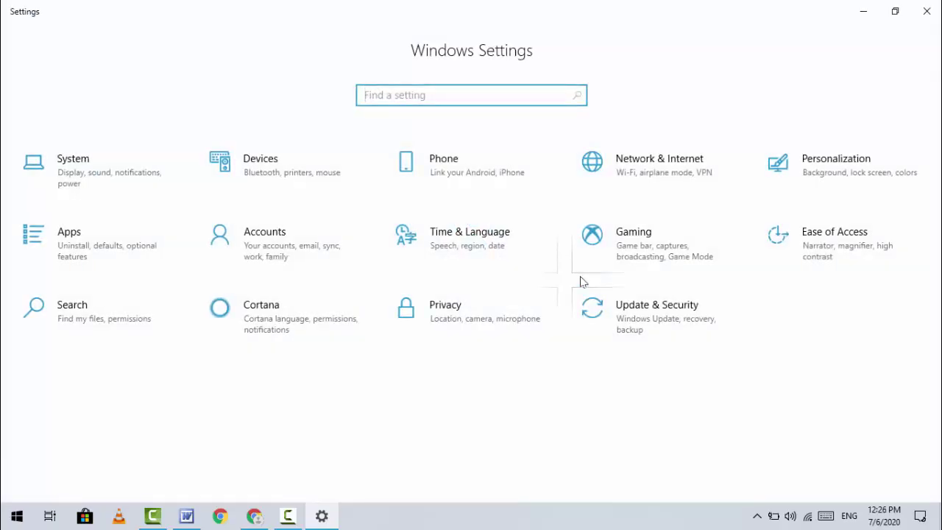
{"action": "left_click", "coordinate": [613, 307]}
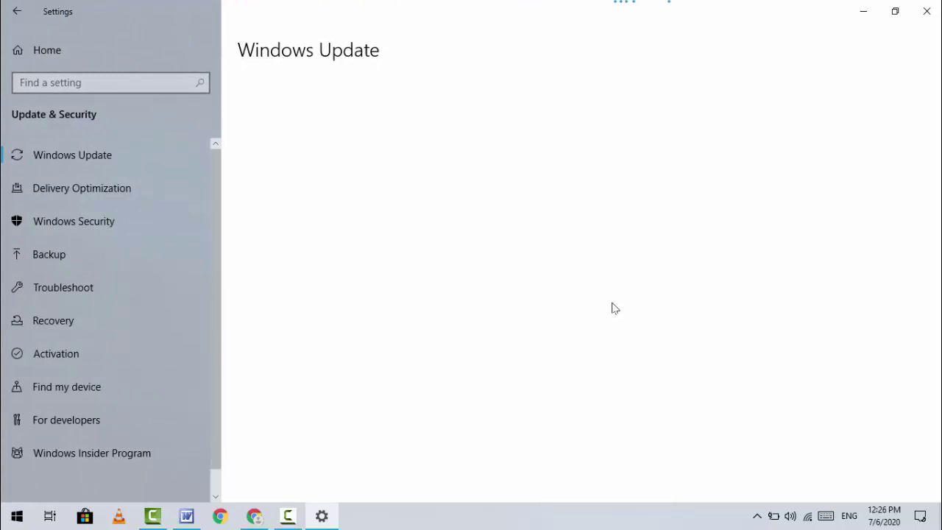
{"action": "left_click", "coordinate": [90, 299]}
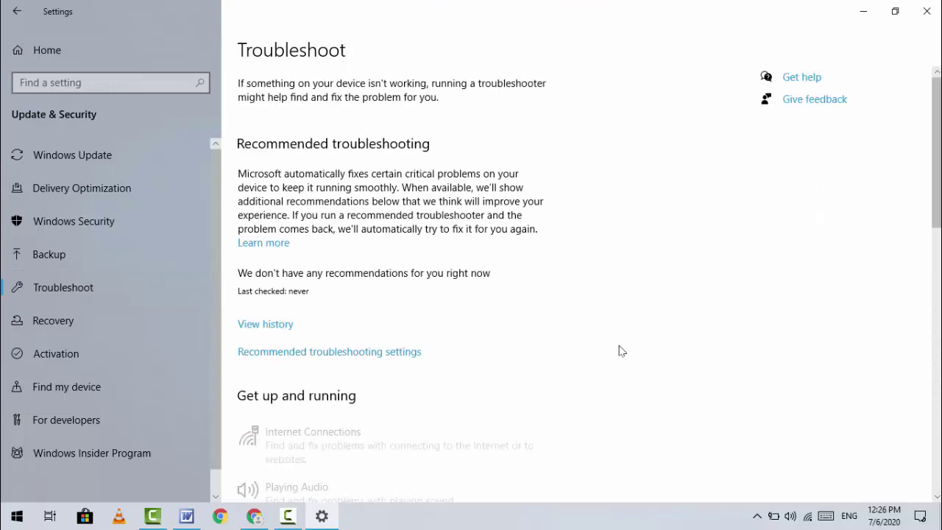
{"action": "scroll", "coordinate": [620, 351], "scroll_direction": "down", "scroll_amount": 5}
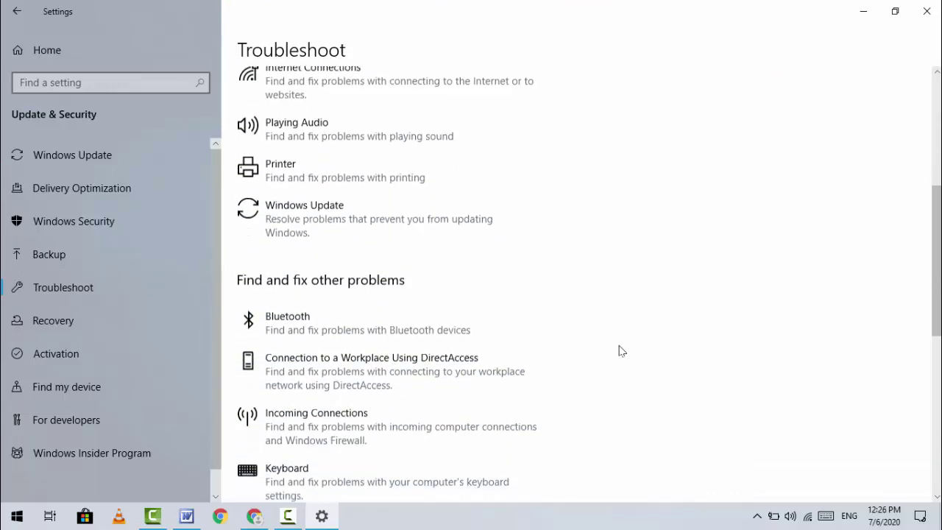
{"action": "left_click", "coordinate": [292, 280]}
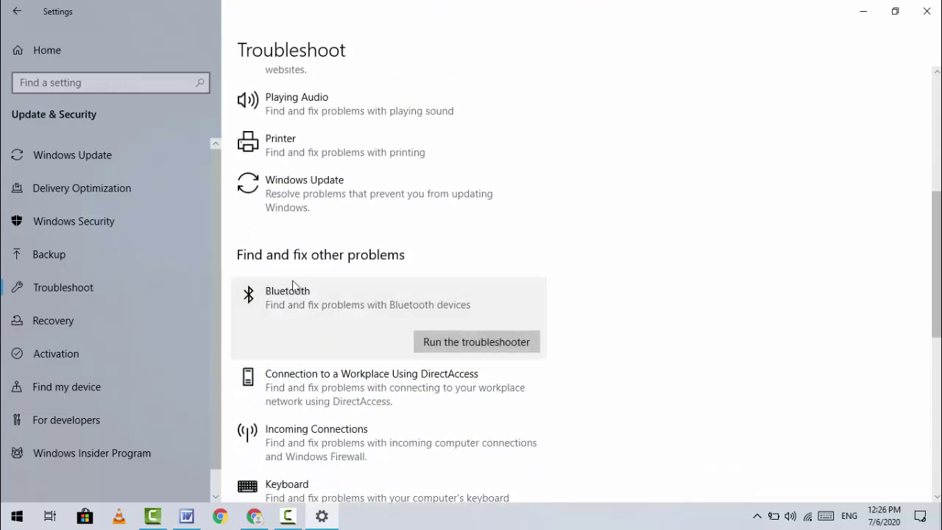
{"action": "left_click", "coordinate": [469, 341]}
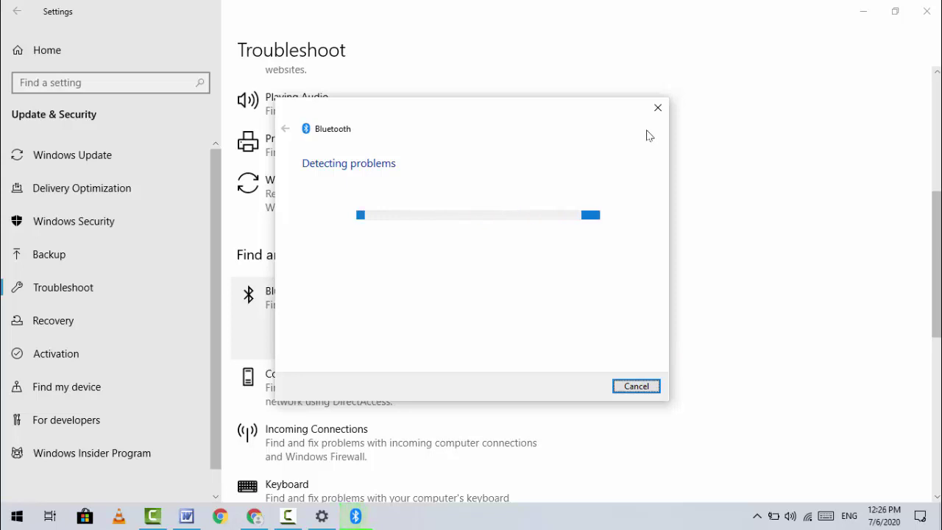
{"action": "left_click", "coordinate": [658, 109]}
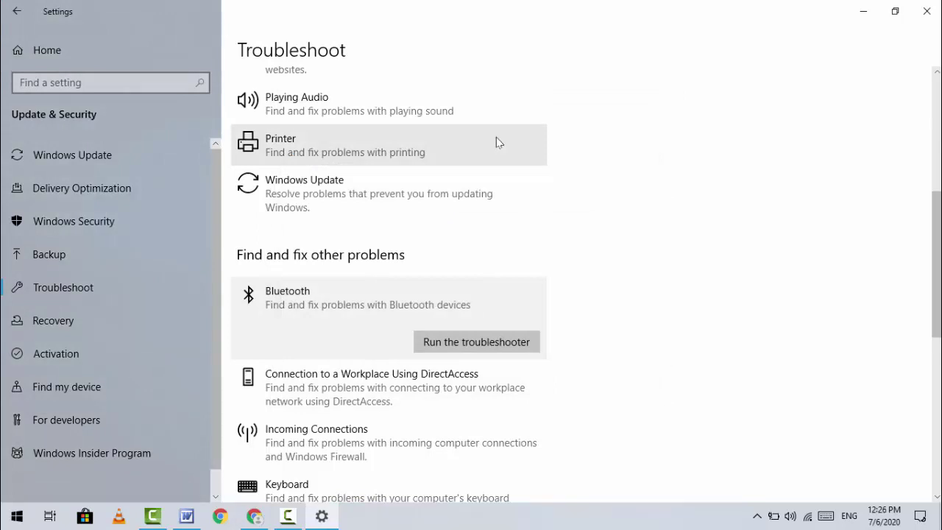
Step: Open the Bluetooth & other devices settings and expand the options for the Asus device
{"action": "left_click", "coordinate": [5, 18]}
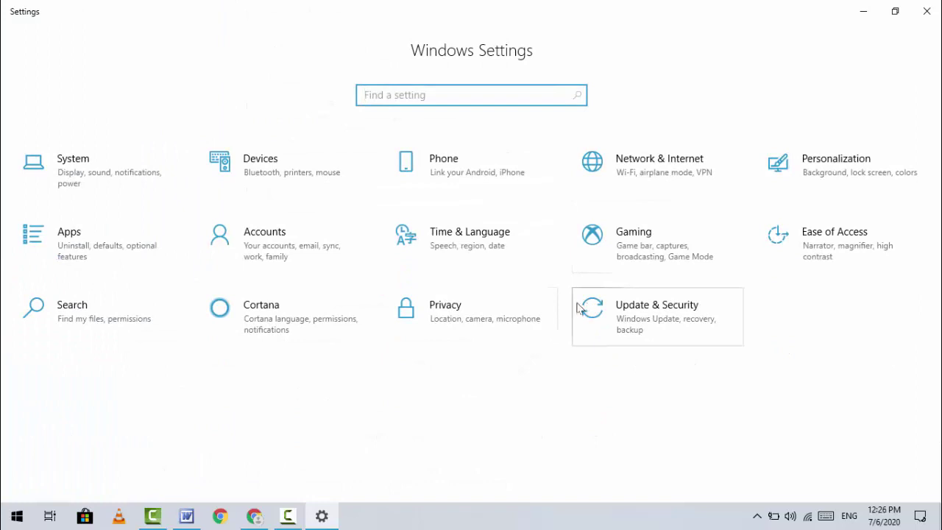
{"action": "left_click", "coordinate": [286, 173]}
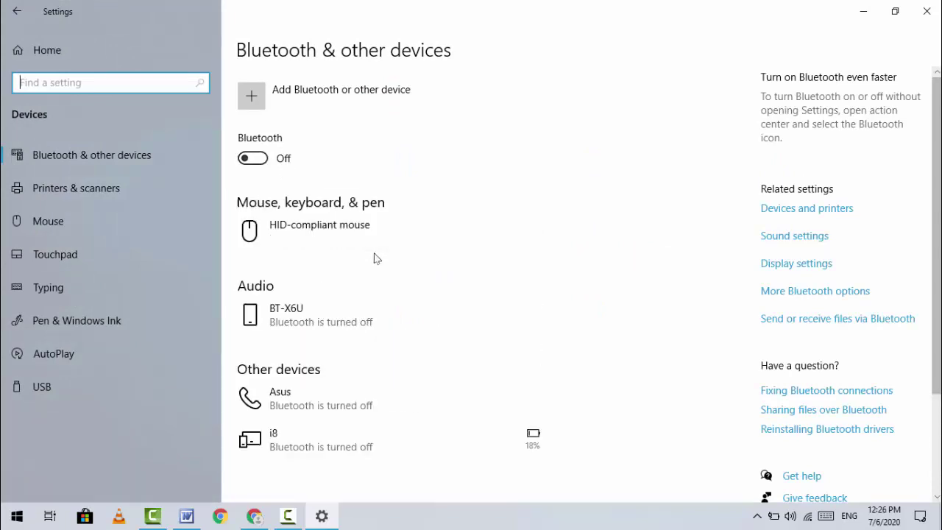
{"action": "scroll", "coordinate": [374, 257], "scroll_direction": "down", "scroll_amount": 3}
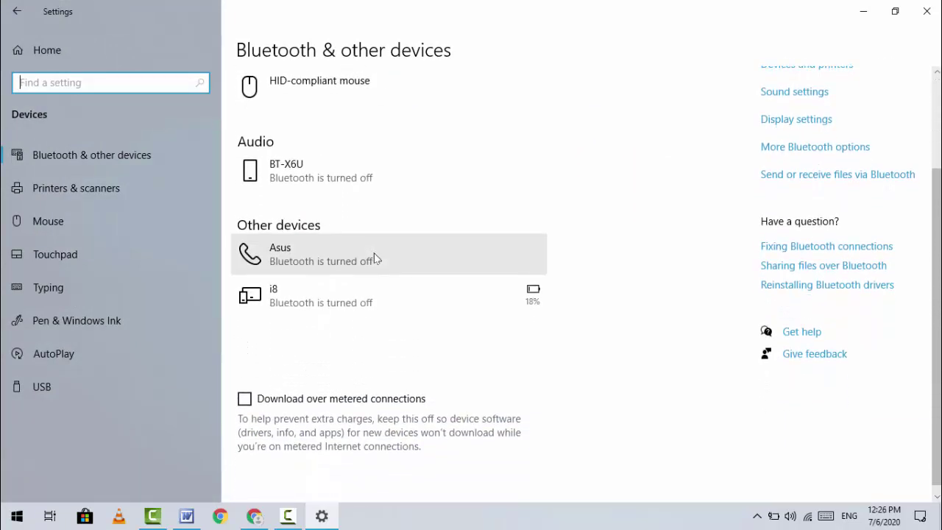
{"action": "left_click", "coordinate": [374, 257]}
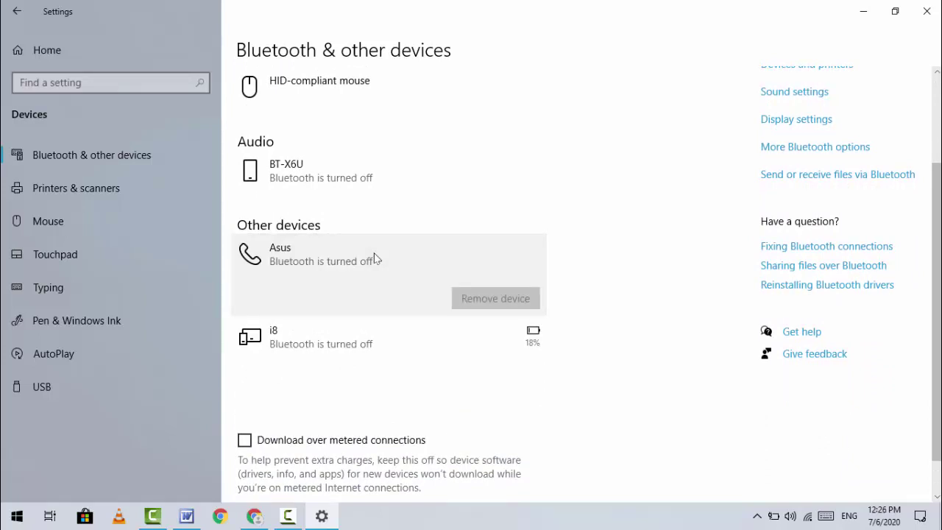
Step: Turn Bluetooth on in the device settings and expand the options for the BT-X6U audio device
{"action": "scroll", "coordinate": [374, 257], "scroll_direction": "up", "scroll_amount": 3}
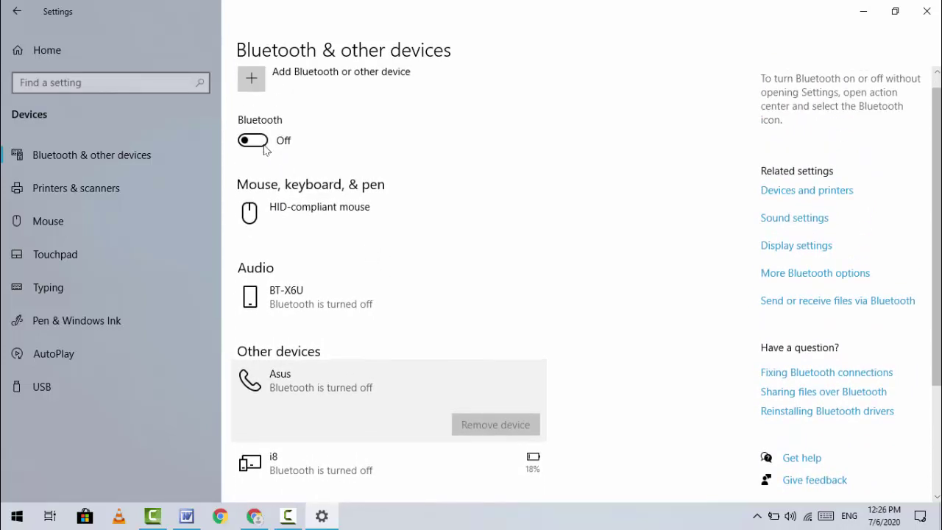
{"action": "left_click", "coordinate": [253, 141]}
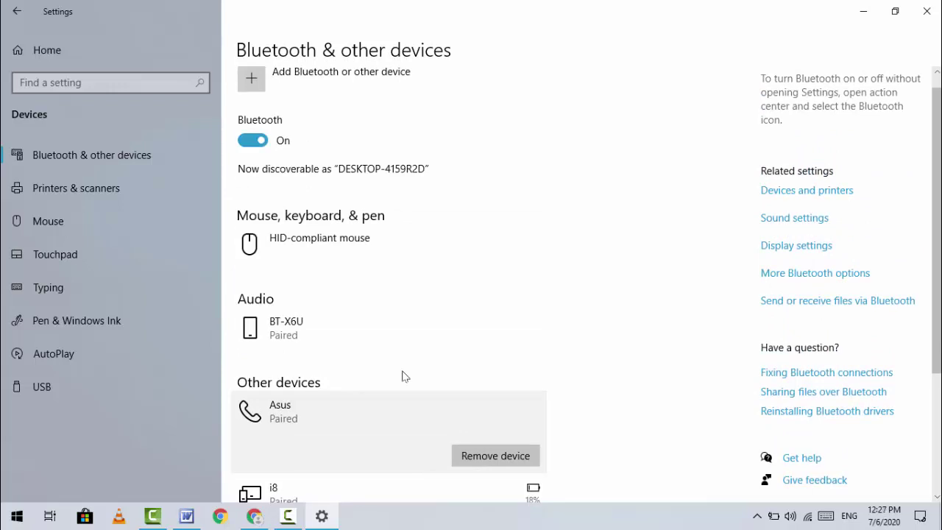
{"action": "scroll", "coordinate": [403, 376], "scroll_direction": "down", "scroll_amount": 3}
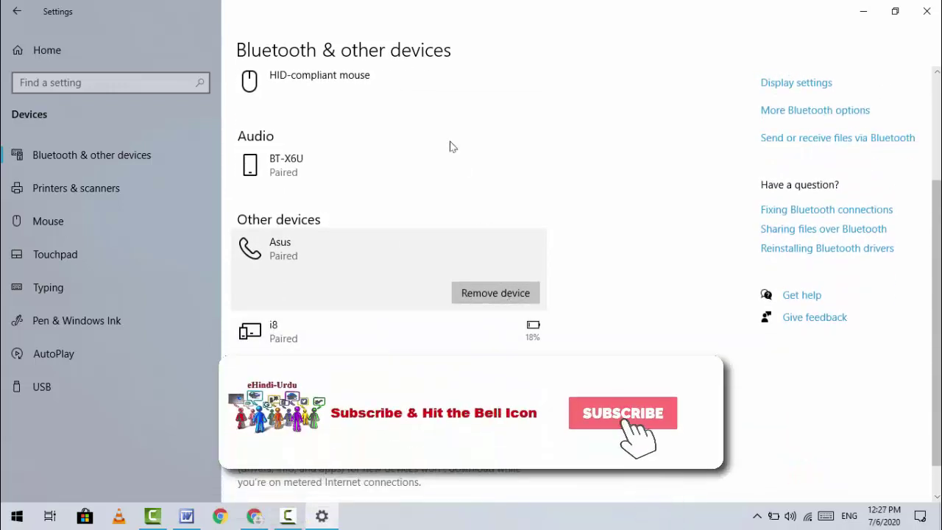
{"action": "left_click", "coordinate": [434, 170]}
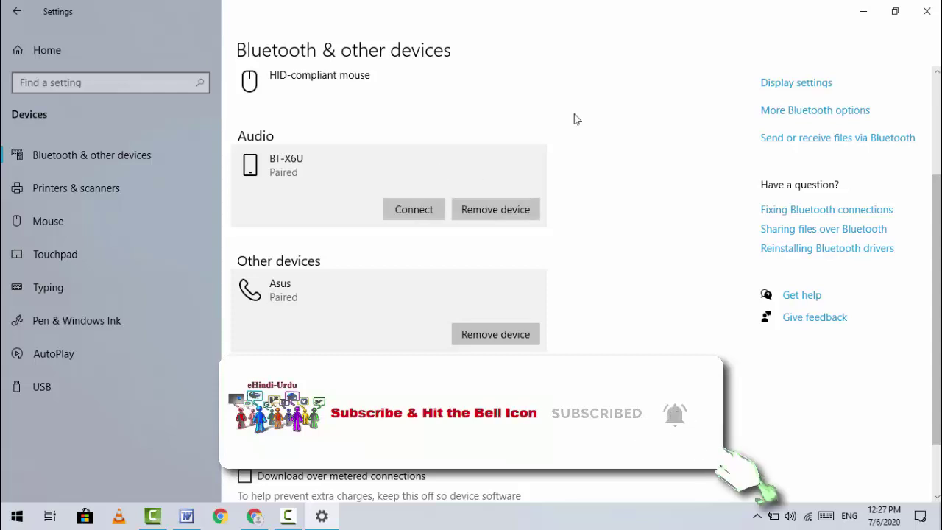
Step: Turn Bluetooth off in the device settings and close the Settings window
{"action": "scroll", "coordinate": [574, 118], "scroll_direction": "up", "scroll_amount": 3}
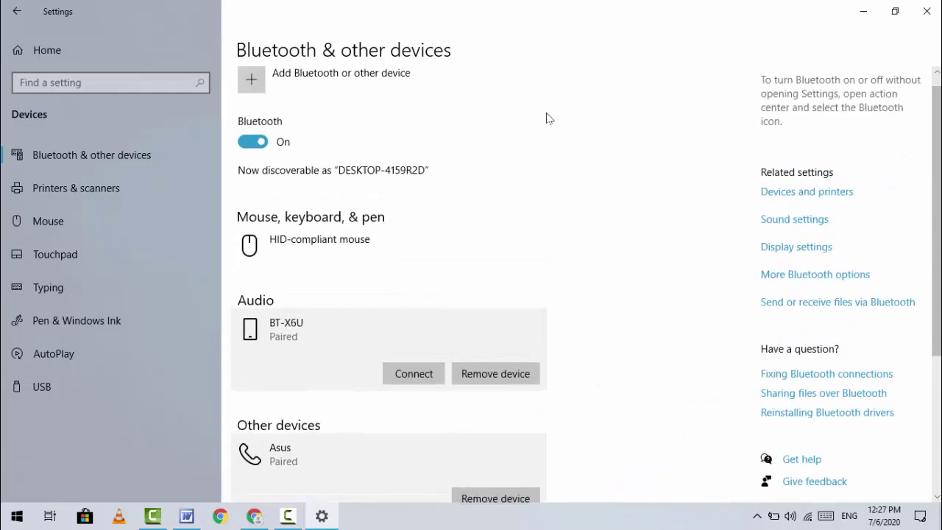
{"action": "left_click", "coordinate": [245, 144]}
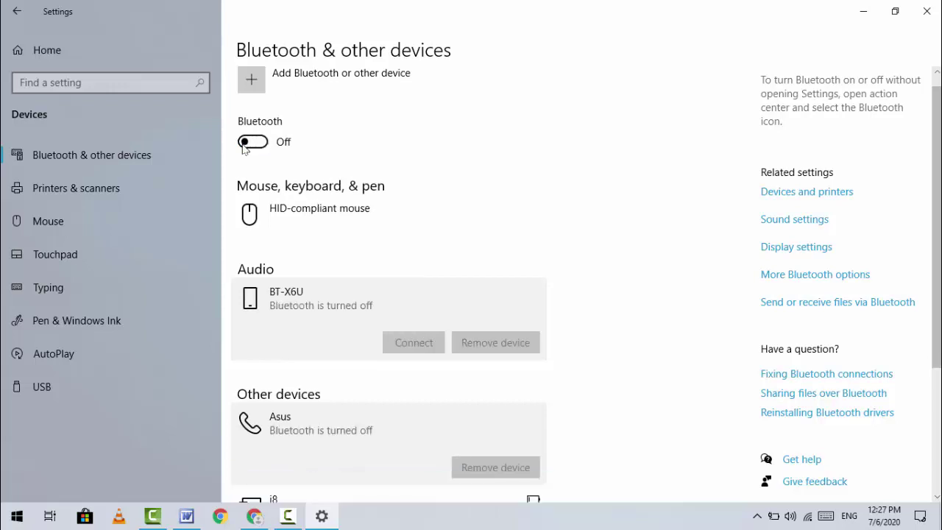
{"action": "left_click", "coordinate": [929, 8]}
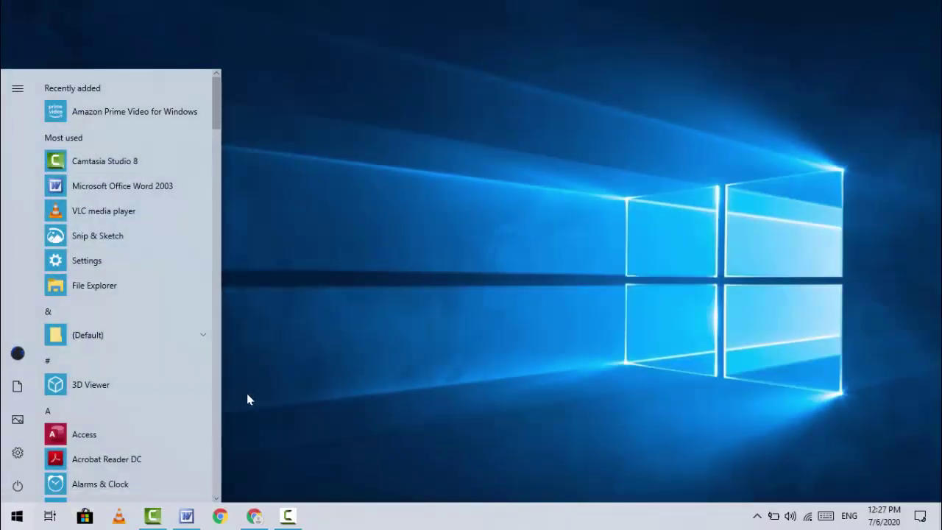
Step: Search Windows for Device Manager and open it
{"action": "type", "text": "de"}
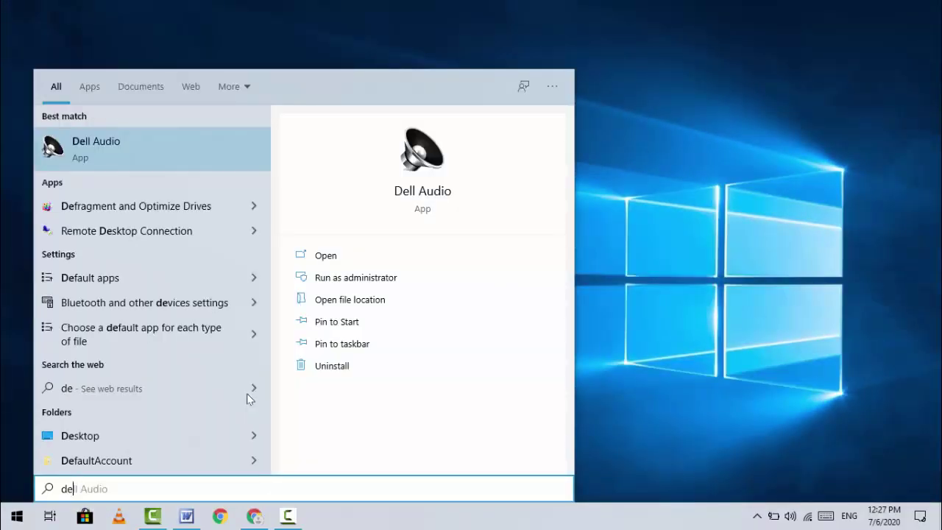
{"action": "type", "text": "lvice m"}
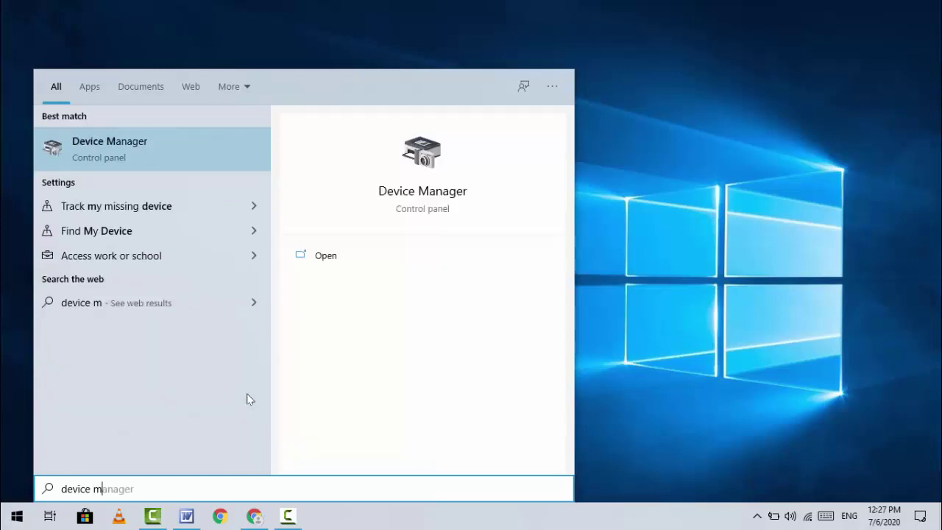
{"action": "key", "text": "Return"}
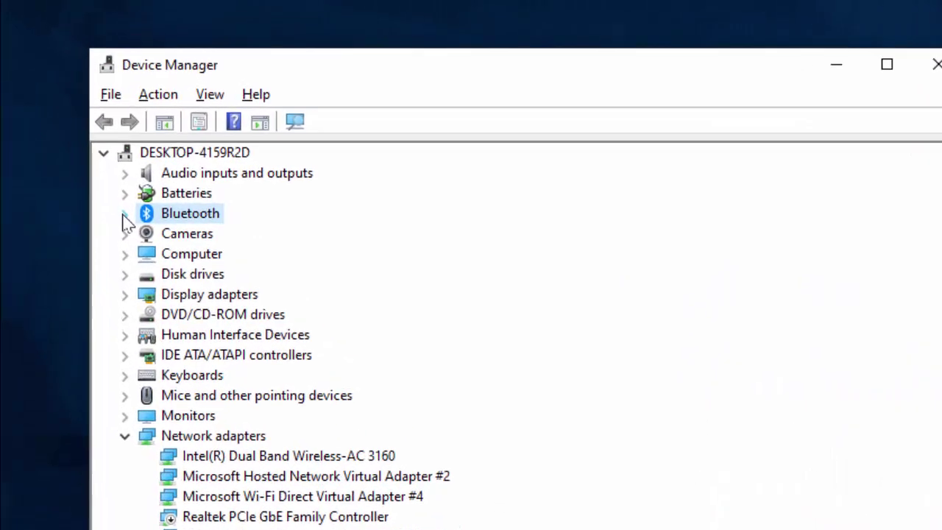
Step: Open the driver update options for the Intel(R) Wireless Bluetooth(R) adapter, and close them together with Device Manager
{"action": "left_click", "coordinate": [77, 132]}
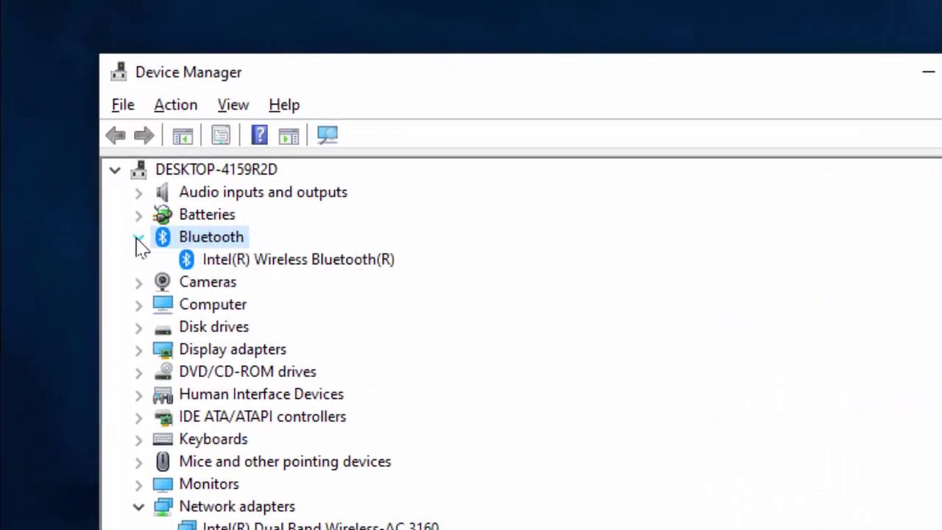
{"action": "right_click", "coordinate": [260, 259]}
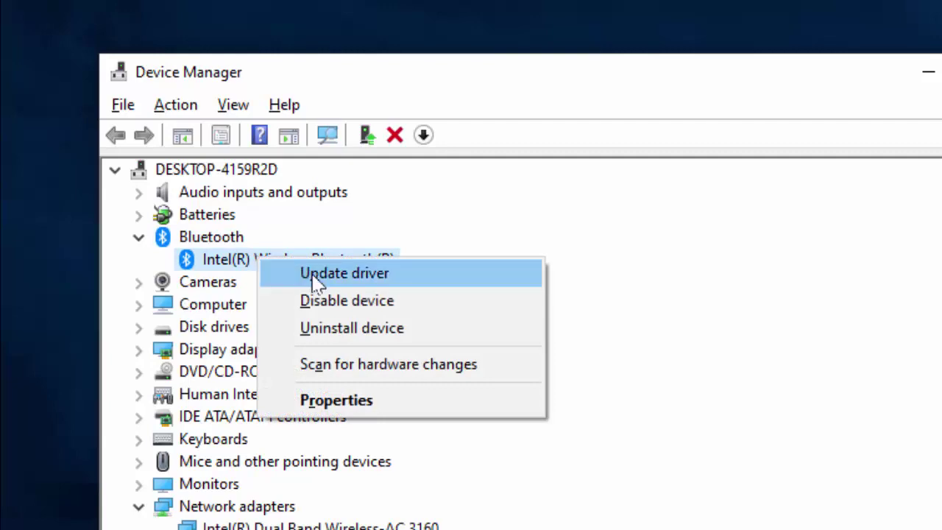
{"action": "left_click", "coordinate": [375, 278]}
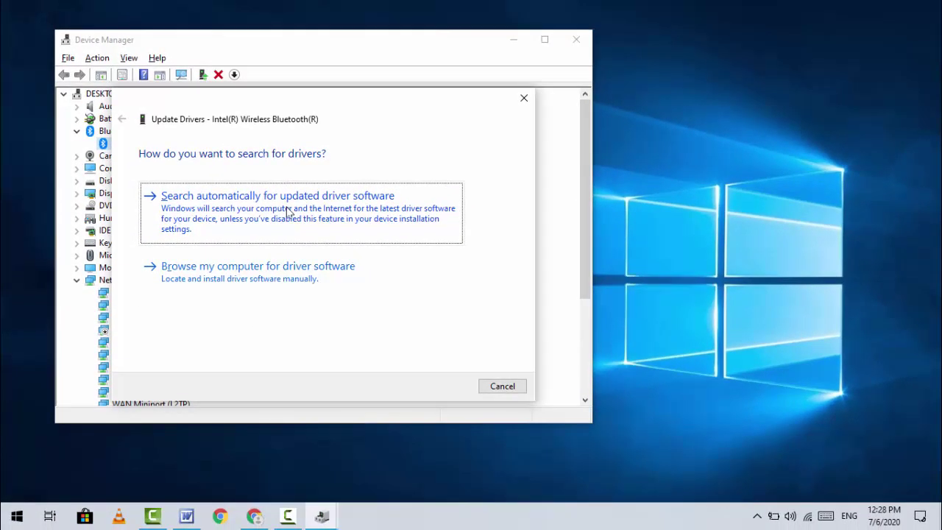
{"action": "left_click", "coordinate": [524, 98]}
{"action": "left_click", "coordinate": [576, 39]}
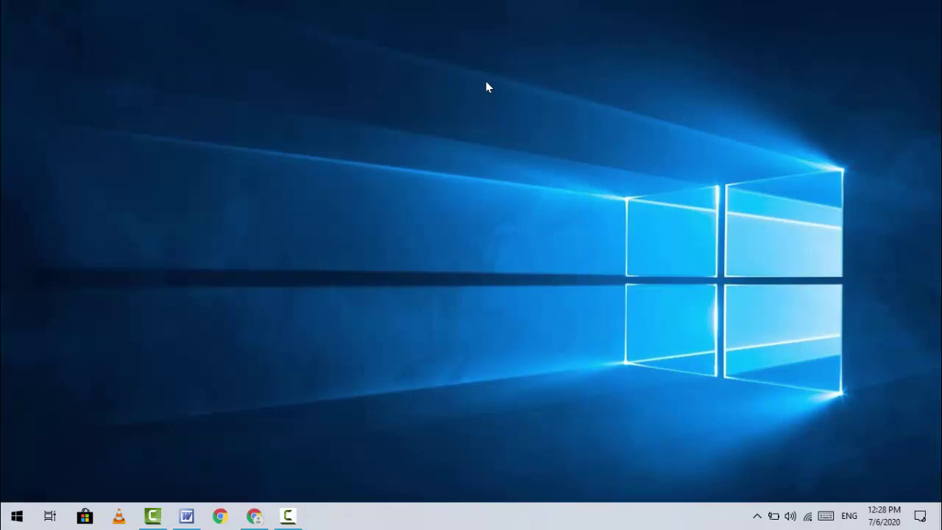
Step: Search Windows for the Services app and open it
{"action": "key", "text": "super"}
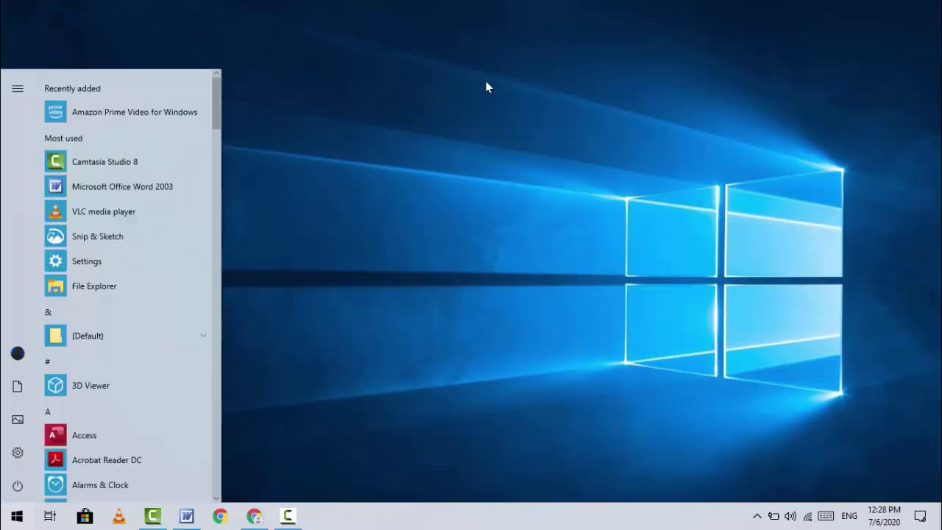
{"action": "type", "text": "seri"}
{"action": "key", "text": "BackSpace"}
{"action": "type", "text": "vice"}
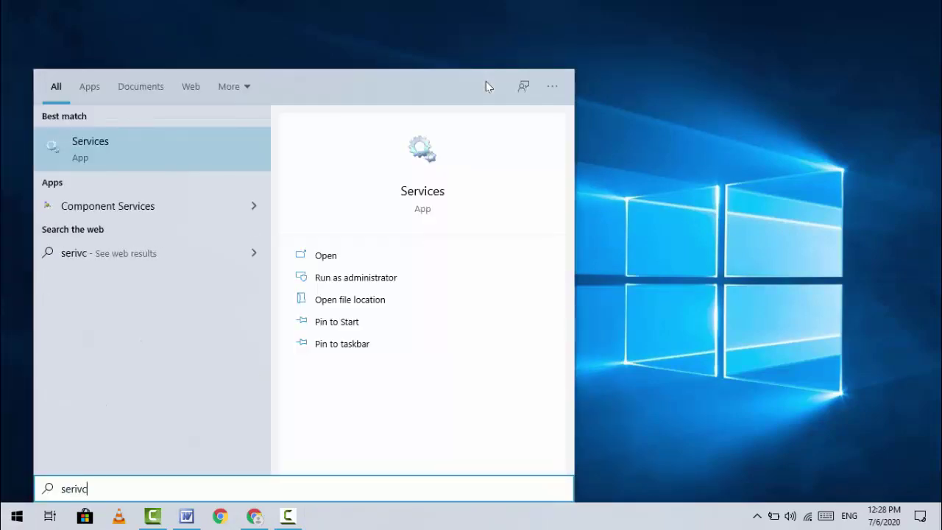
{"action": "key", "text": "Return"}
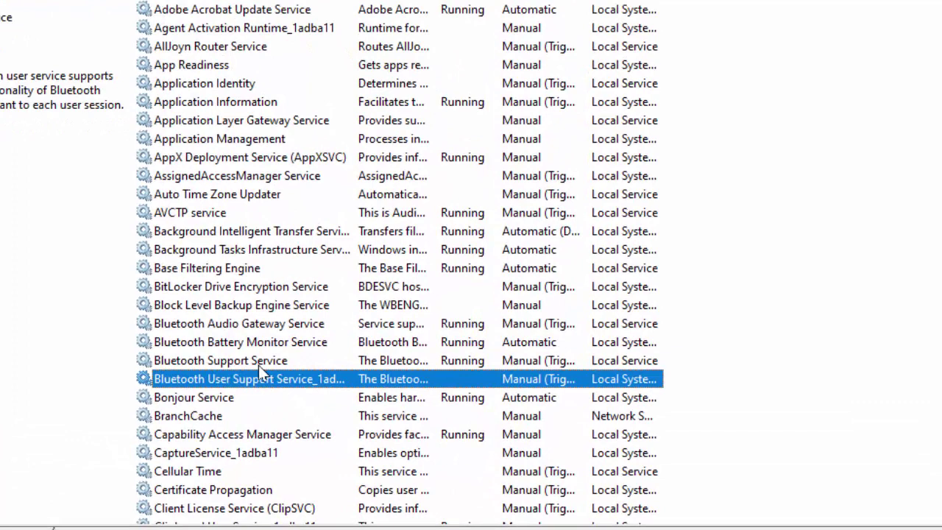
Step: Try setting the Bluetooth Support Service's startup type to Automatic, then dismiss its properties without applying and close the Services window
{"action": "double_click", "coordinate": [258, 361]}
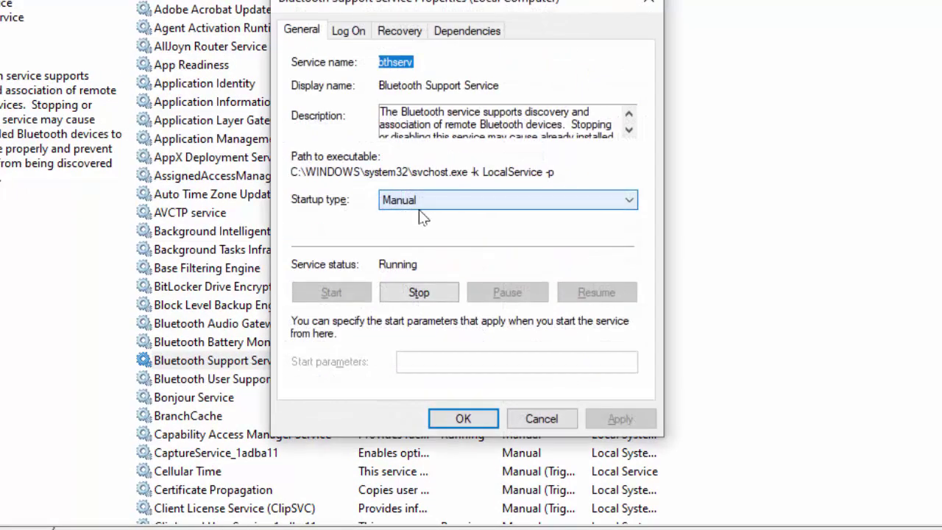
{"action": "left_click", "coordinate": [422, 215]}
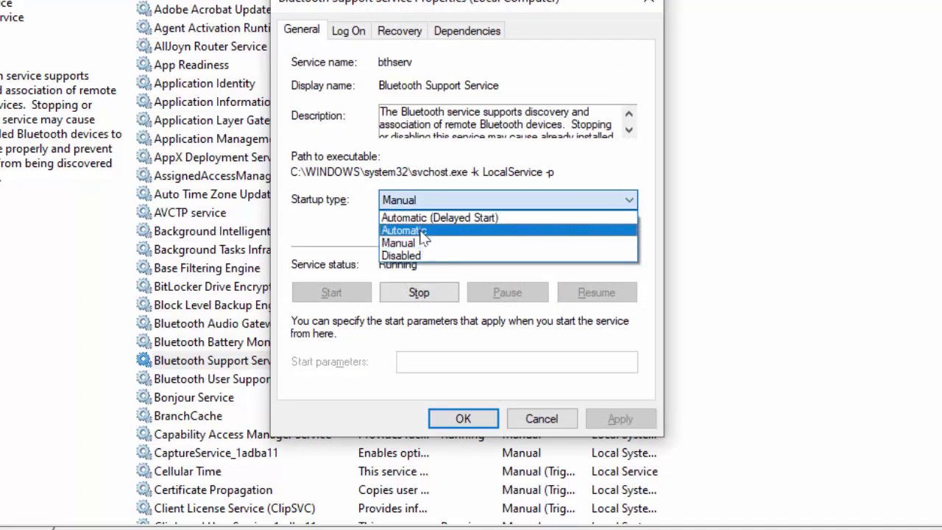
{"action": "left_click", "coordinate": [423, 233]}
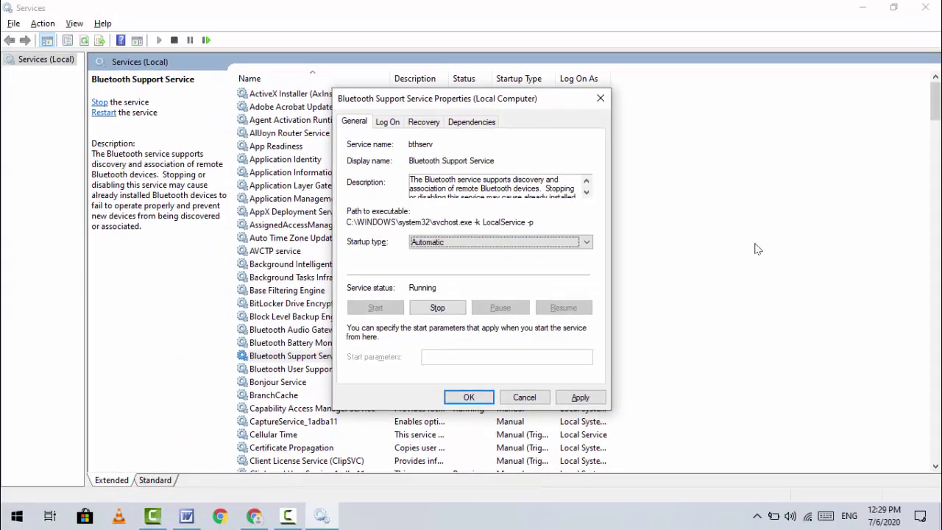
{"action": "key", "text": "Escape"}
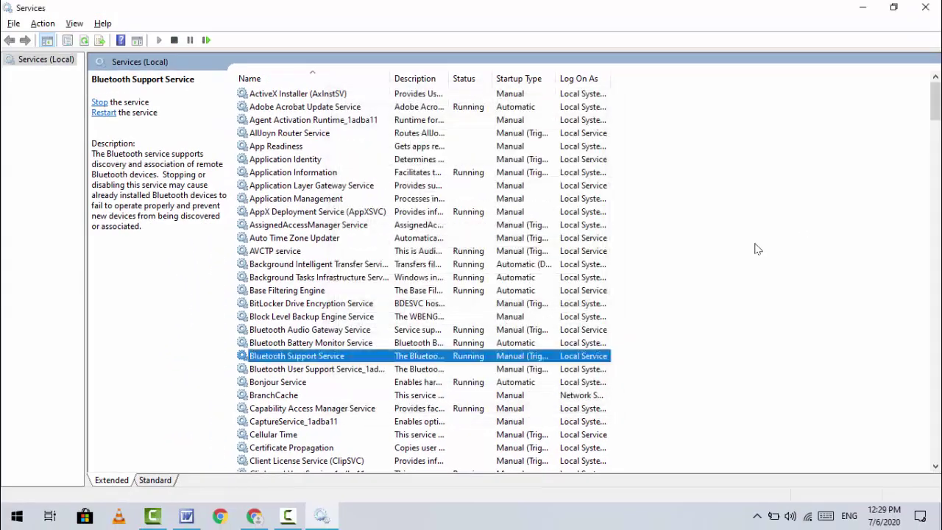
{"action": "left_click", "coordinate": [938, 3]}
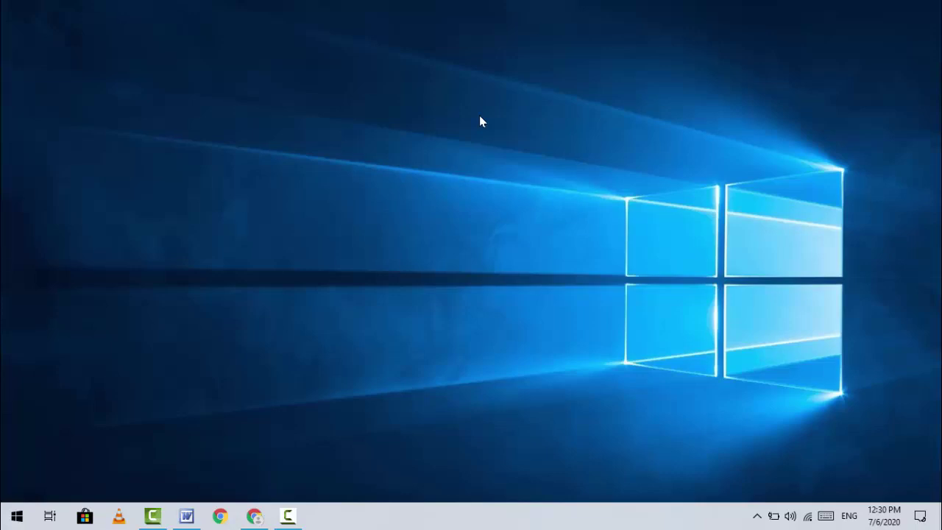
Step: Run "msdt.exe -id DeviceDiagnostic" from the Word document, start problem detection in the Hardware and Devices troubleshooter, and close it
{"action": "key", "text": "super+r"}
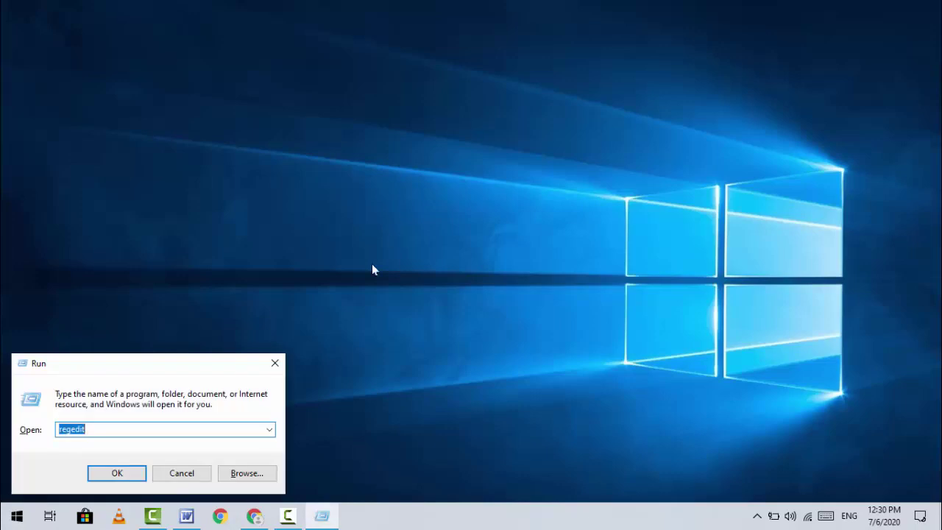
{"action": "left_click", "coordinate": [186, 515]}
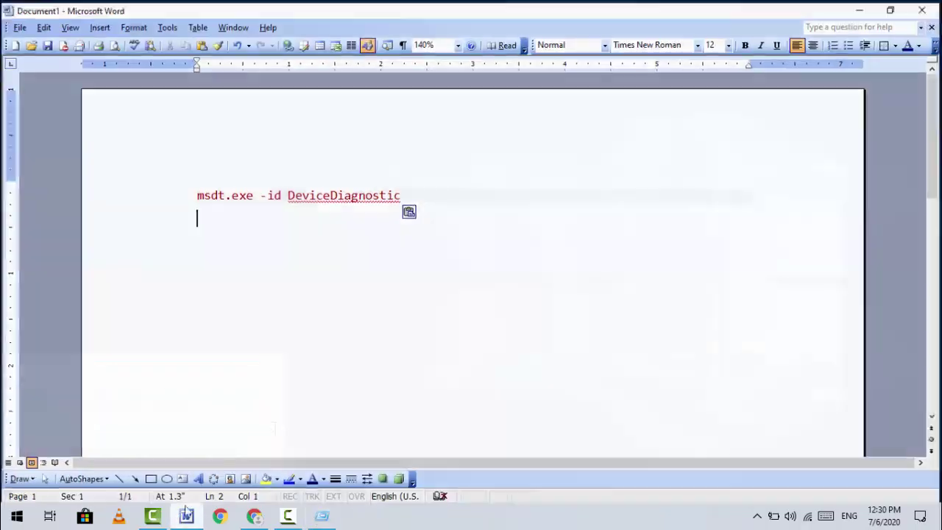
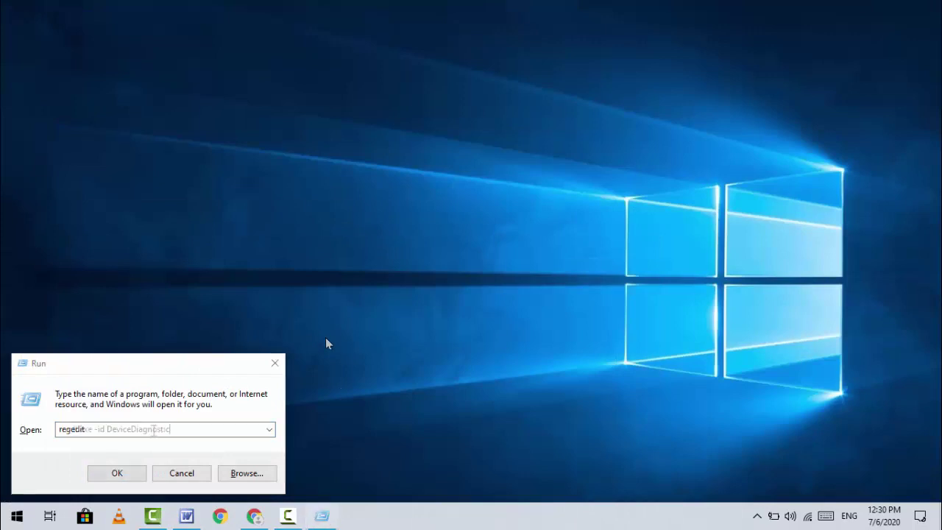
{"action": "type", "text": "msdt.exe -id DeviceDiagnostic"}
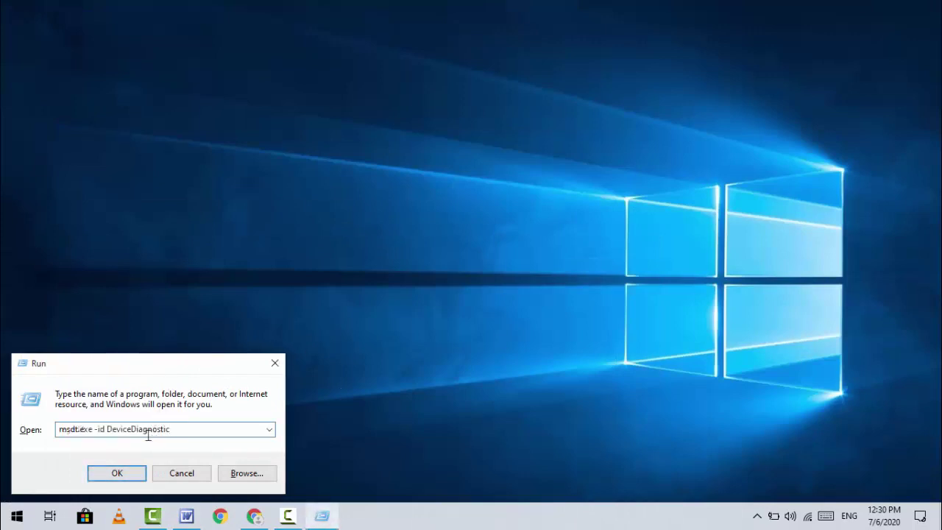
{"action": "left_click", "coordinate": [114, 475]}
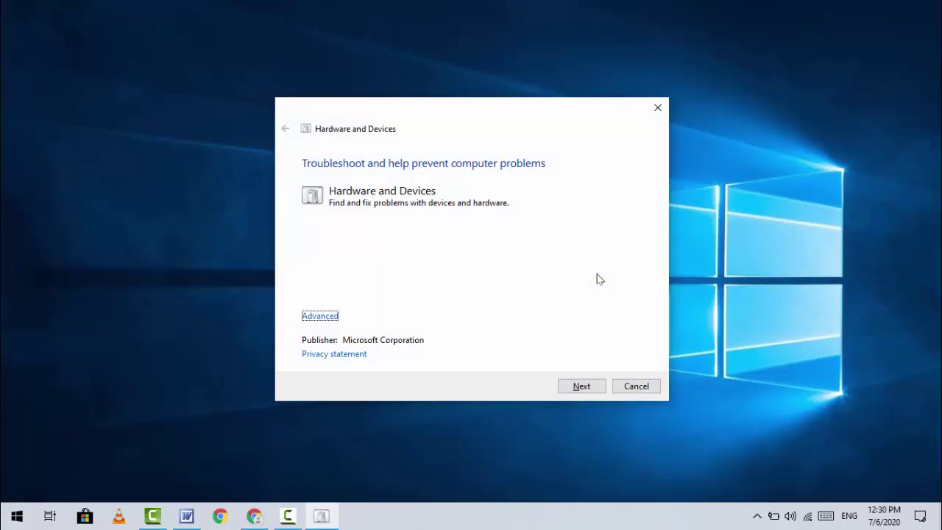
{"action": "left_click", "coordinate": [593, 385]}
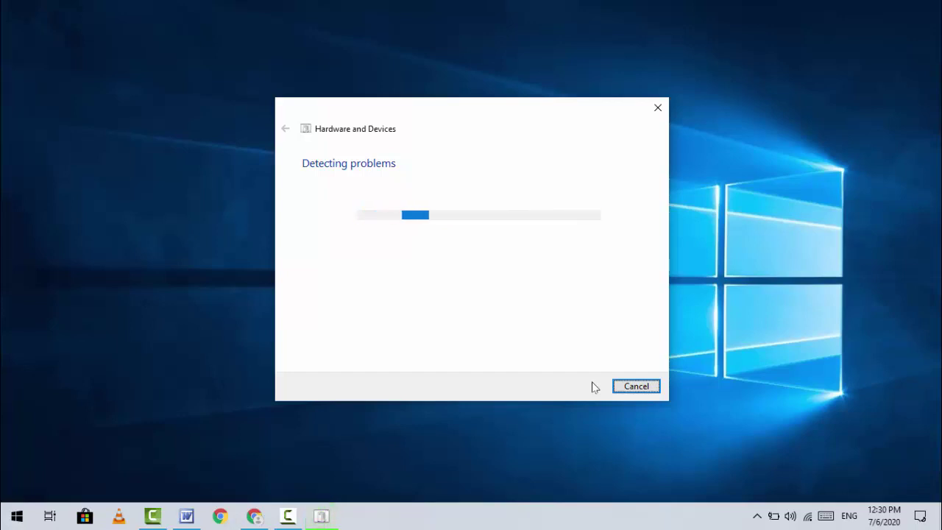
{"action": "left_click", "coordinate": [657, 109]}
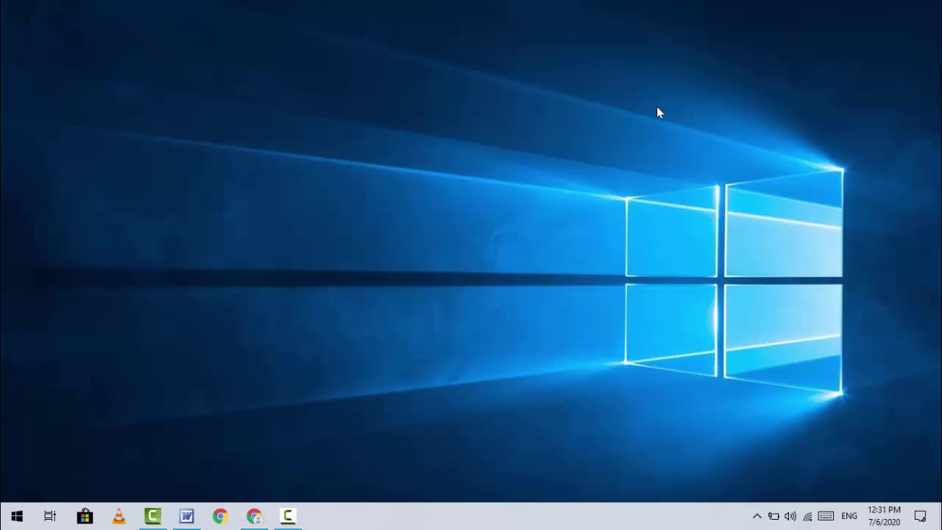
Step: Open the Windows Update page in Settings to check for available updates, and close Settings
{"action": "key", "text": "super+i"}
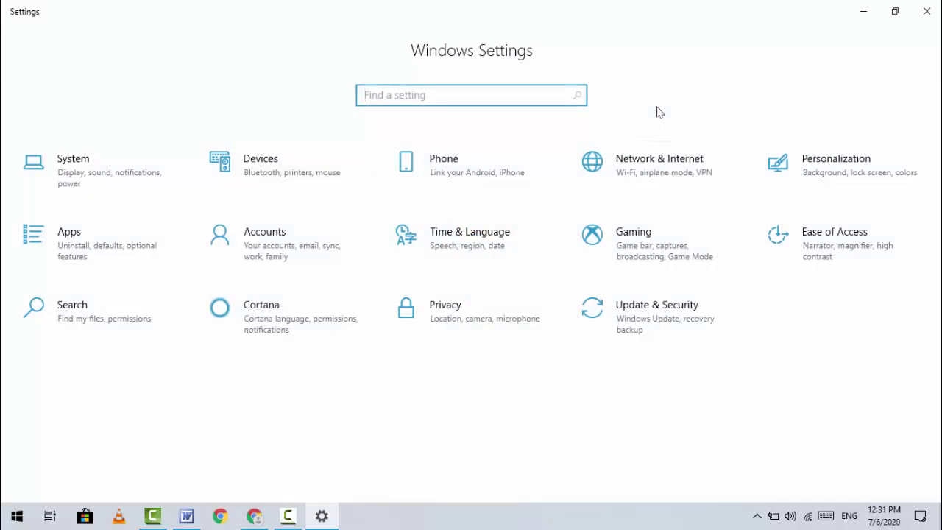
{"action": "left_click", "coordinate": [651, 321]}
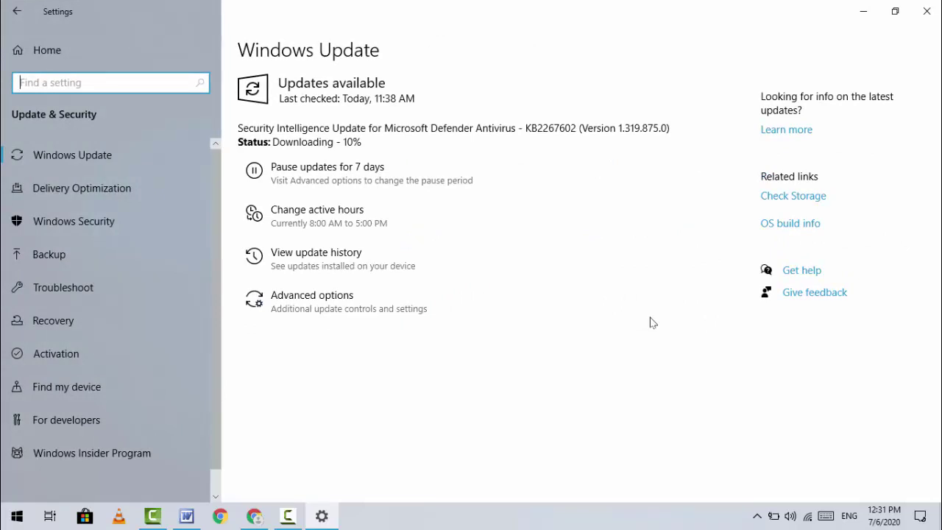
{"action": "key", "text": "alt+F4"}
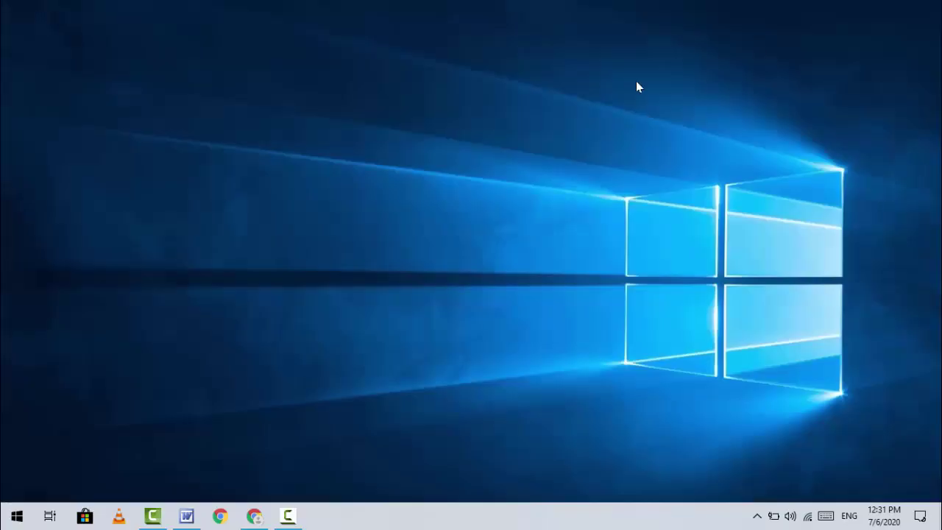